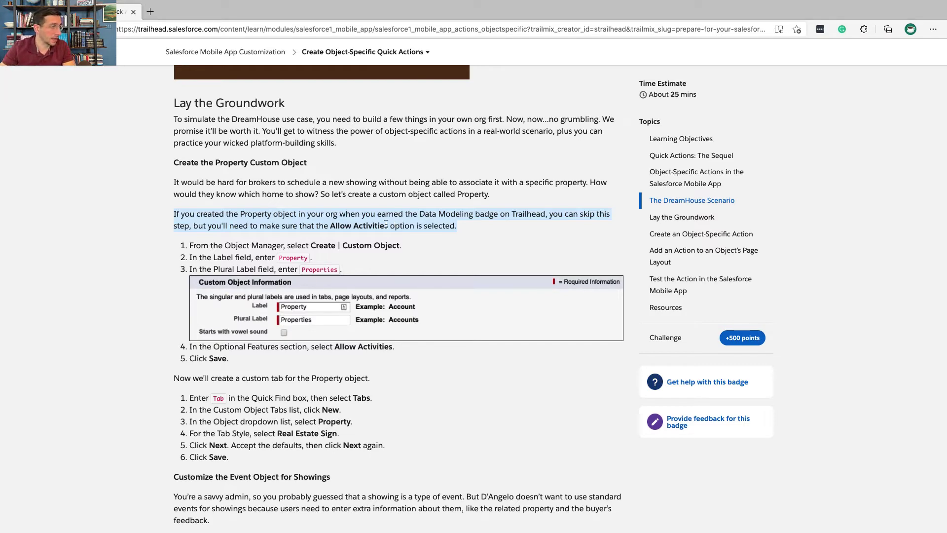
# Step: Confirm Allow Activities is on in the Property object's Optional Features, then return to Object Manager
pyautogui.hotkey('ctrl', 'Right')
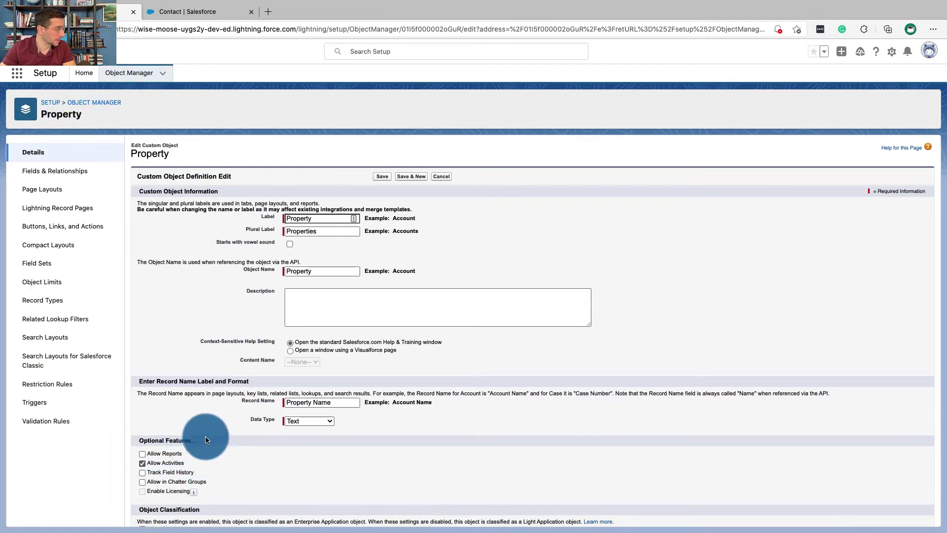
pyautogui.moveTo(138, 440); pyautogui.dragTo(194, 446)
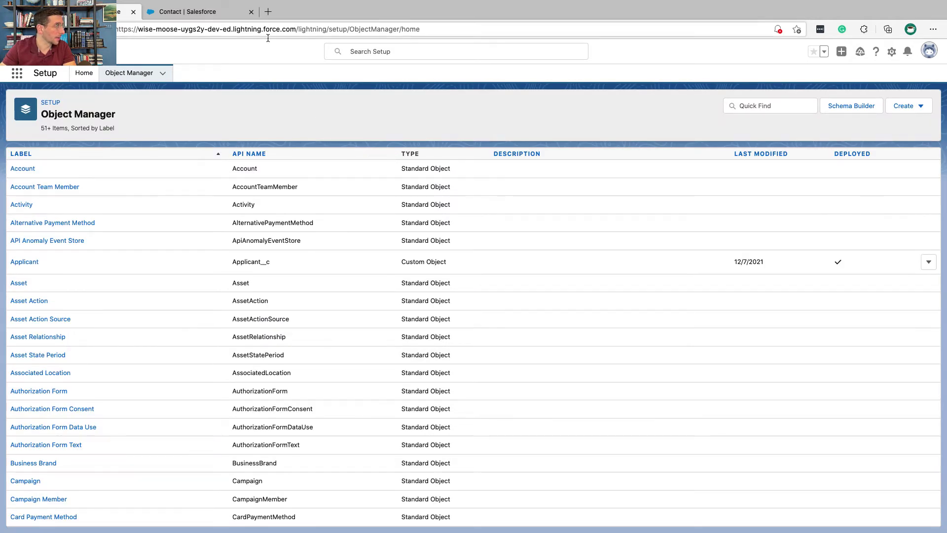
# Step: Highlight the Trailhead challenge paragraphs about making New Contact the first Account Layout action
pyautogui.click(193, 11)
pyautogui.scroll(-10, 211, 157)
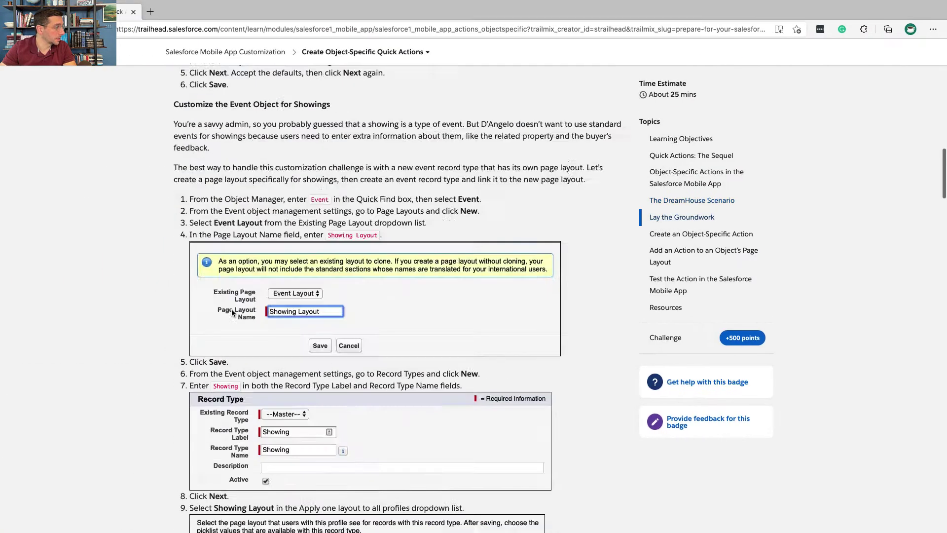
pyautogui.scroll(-10, 222, 159)
pyautogui.scroll(-10, 253, 163)
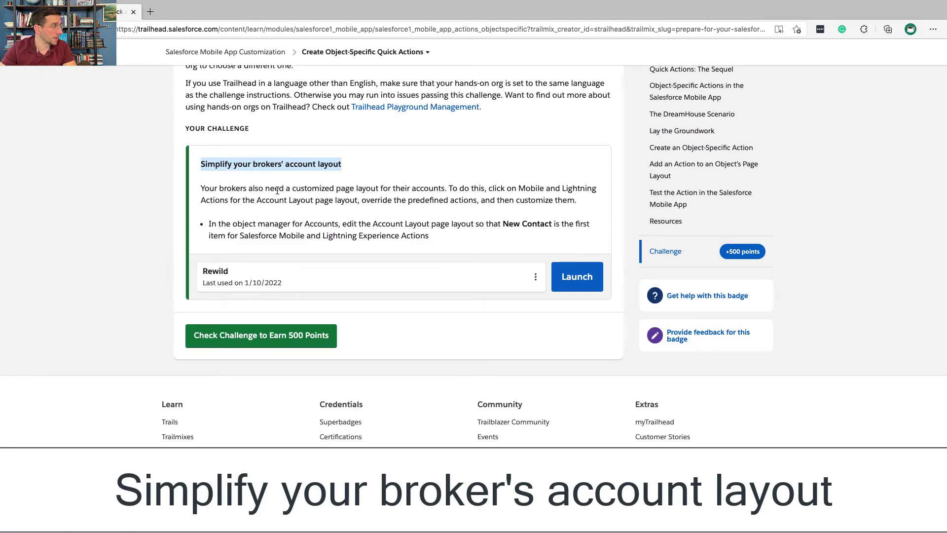
pyautogui.tripleClick(274, 191)
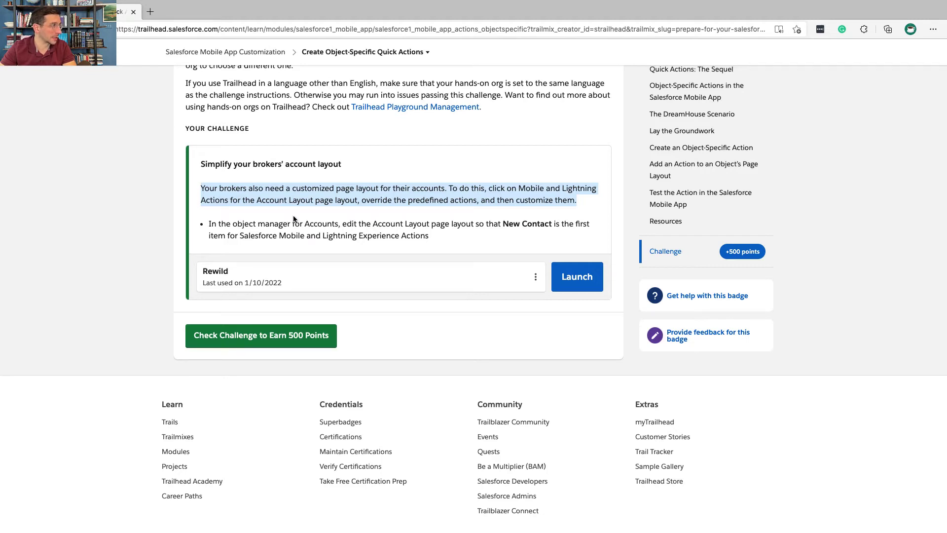
pyautogui.tripleClick(288, 227)
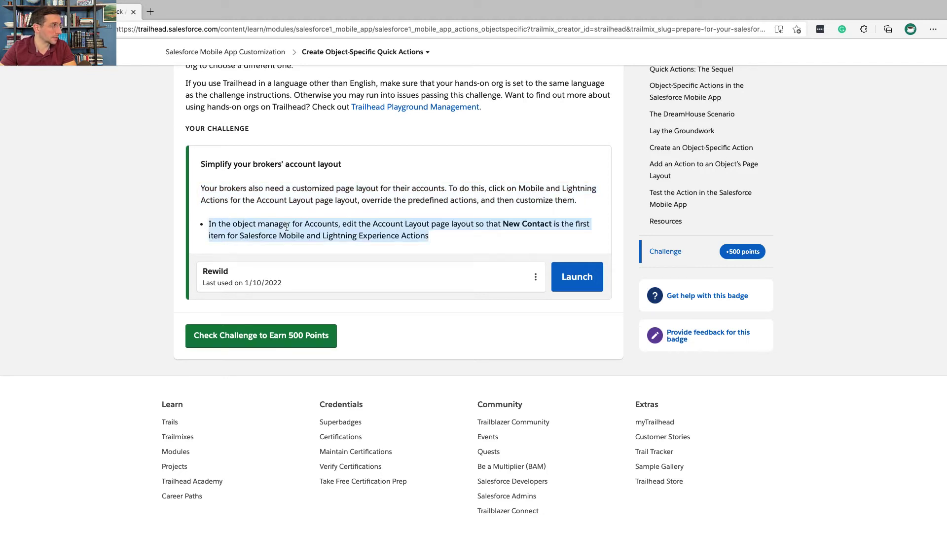
# Step: Go to Object Manager > Account > Page Layouts, briefly rechecking the Trailhead challenge
pyautogui.click(334, 222)
pyautogui.hotkey('ctrl', 'Right')
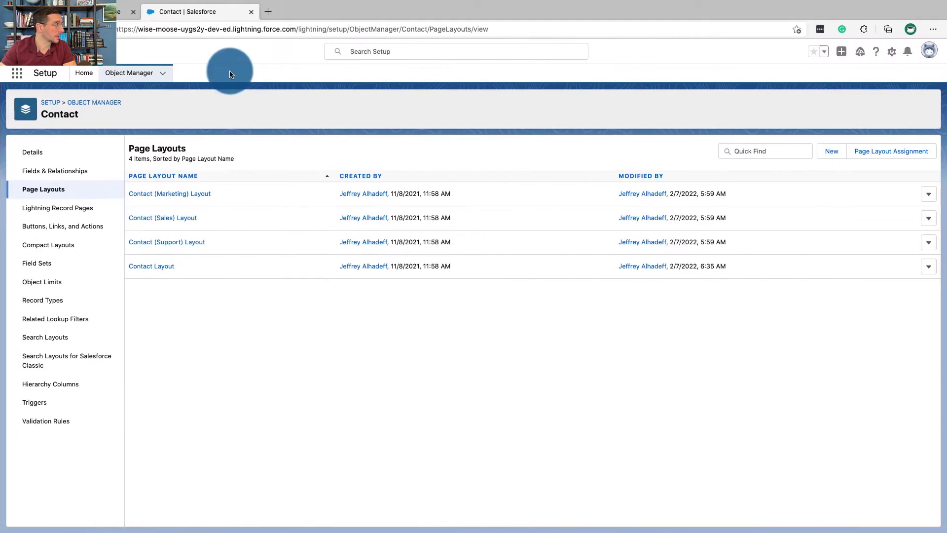
pyautogui.click(137, 72)
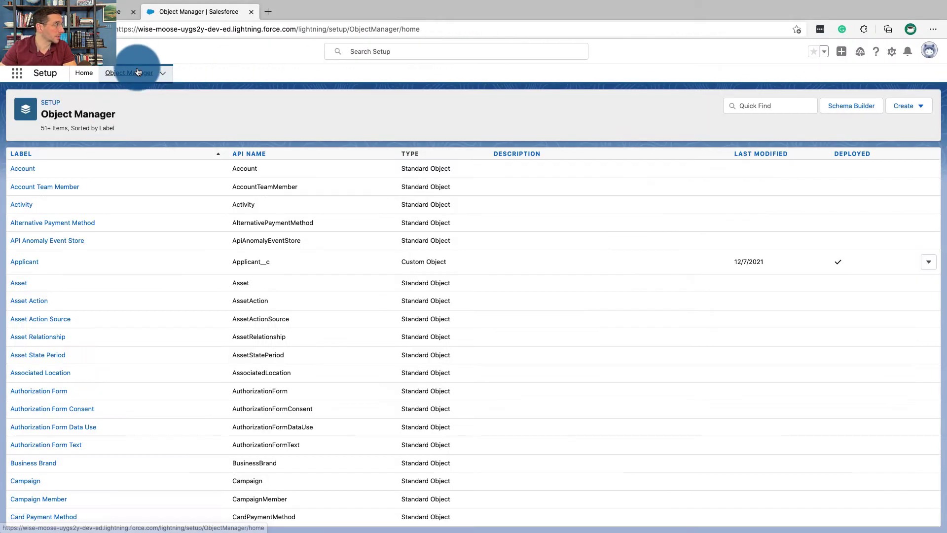
pyautogui.click(22, 169)
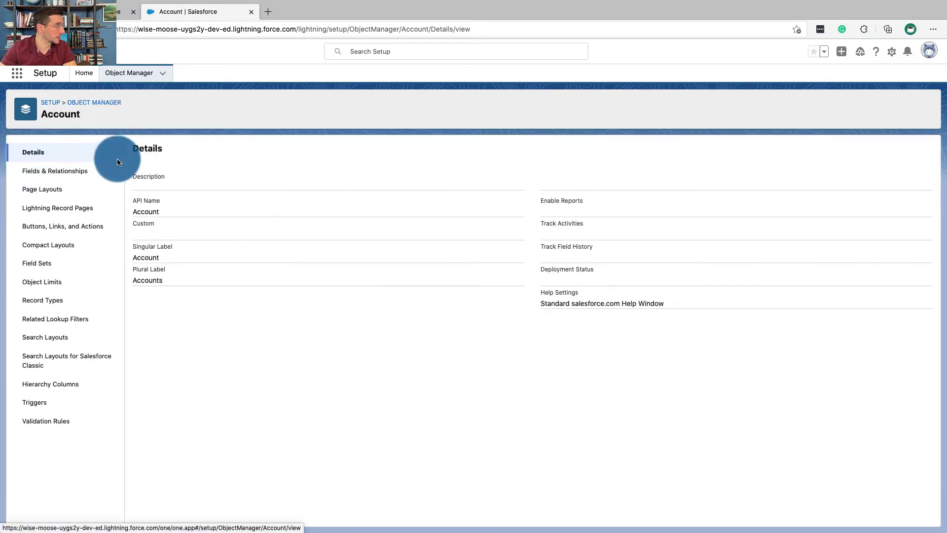
pyautogui.click(73, 190)
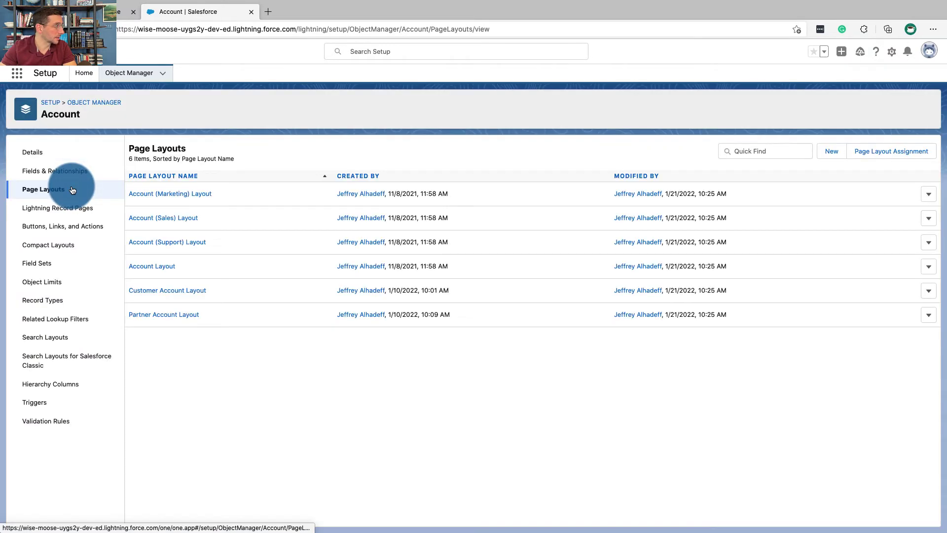
pyautogui.hotkey('ctrl', 'Left')
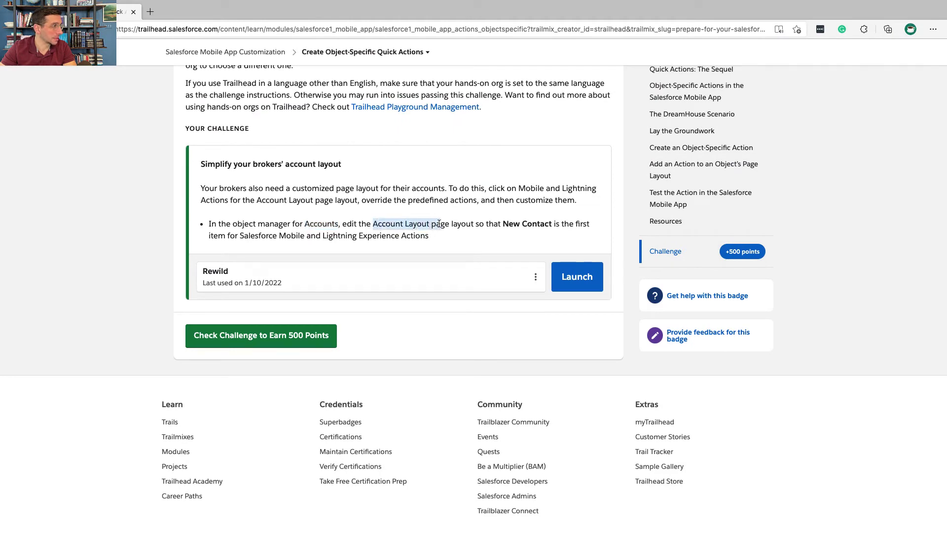
pyautogui.hotkey('ctrl', 'Right')
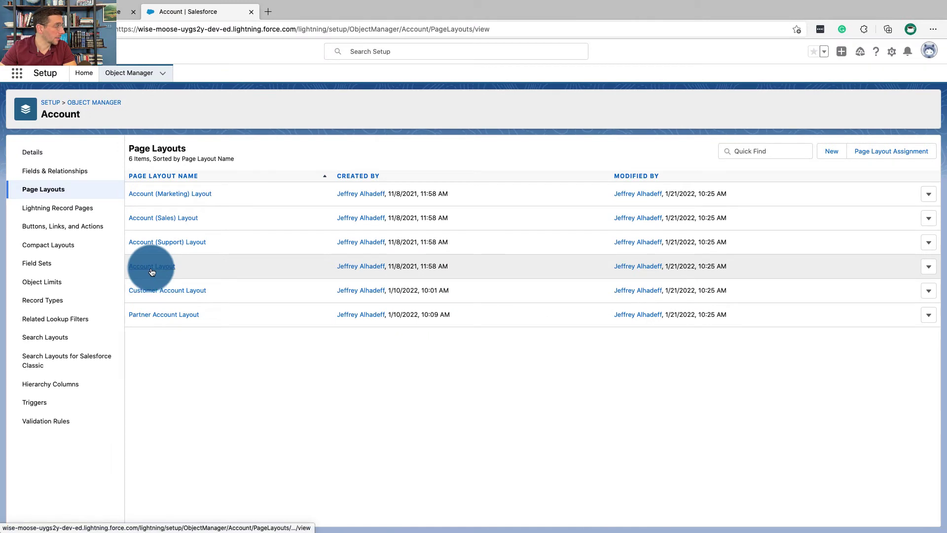
# Step: Open Account Layout for editing, reread the New Contact-first requirement, and list Mobile & Lightning Actions
pyautogui.click(152, 268)
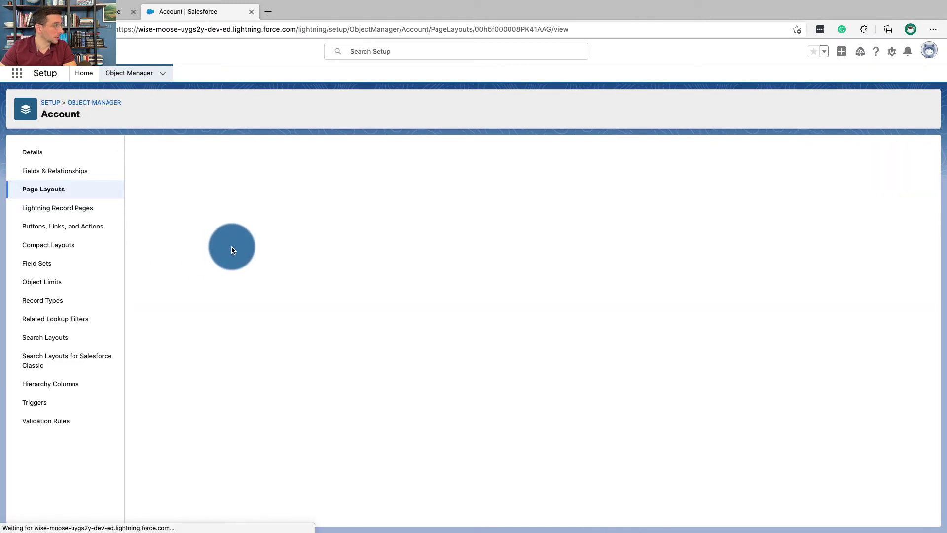
pyautogui.scroll(-1, 280, 249)
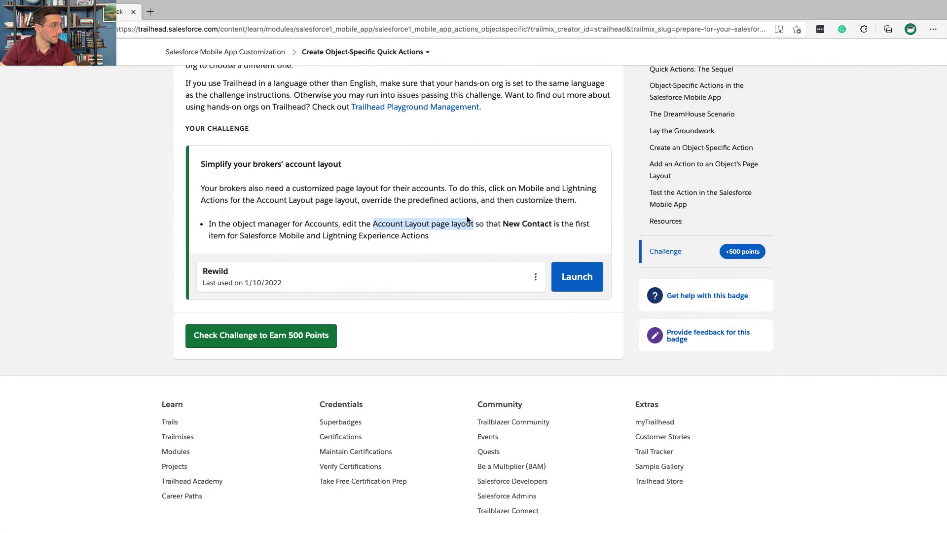
pyautogui.moveTo(498, 224)
pyautogui.mouseDown()
pyautogui.moveTo(564, 224)
pyautogui.moveTo(464, 237)
pyautogui.mouseUp()
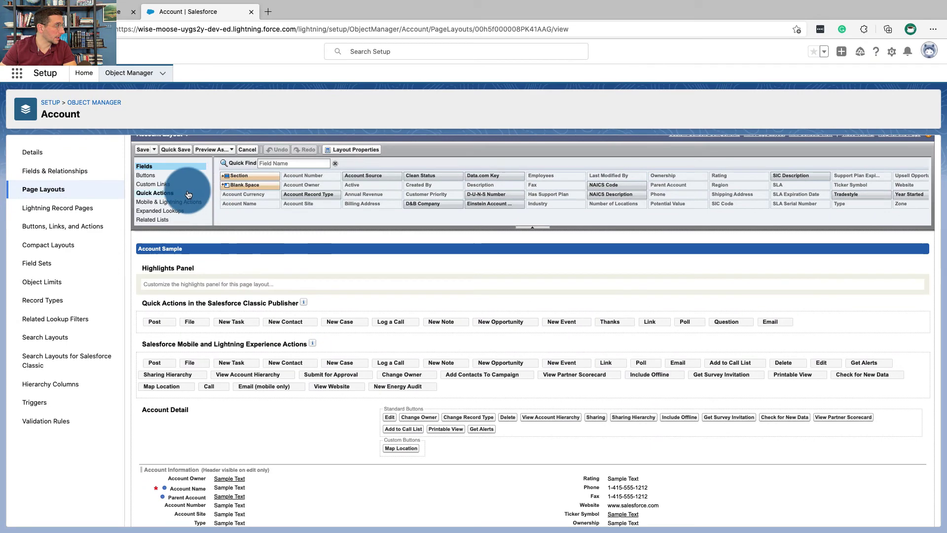
pyautogui.click(190, 202)
pyautogui.click(190, 205)
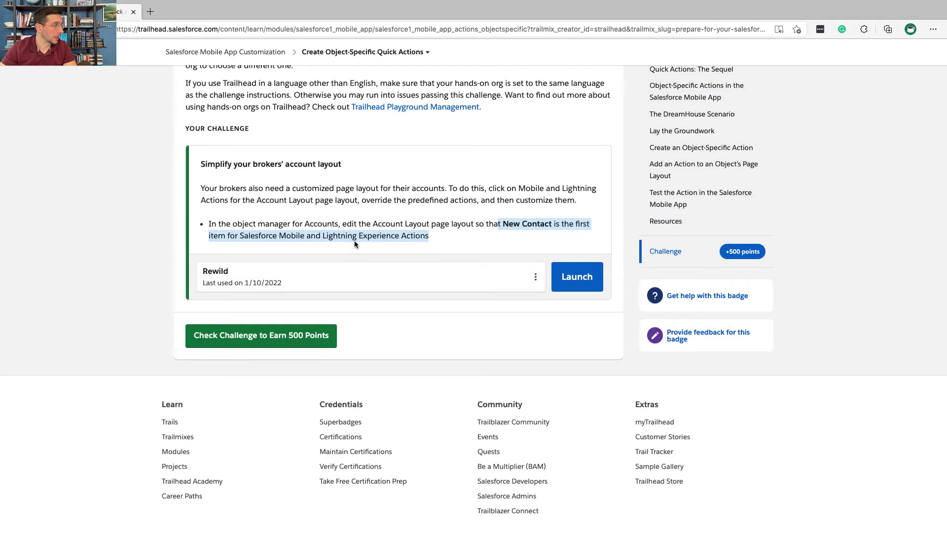
# Step: Drag New Contact to the front of the Salesforce Mobile and Lightning Experience Actions row
pyautogui.hotkey('ctrl', 'Right')
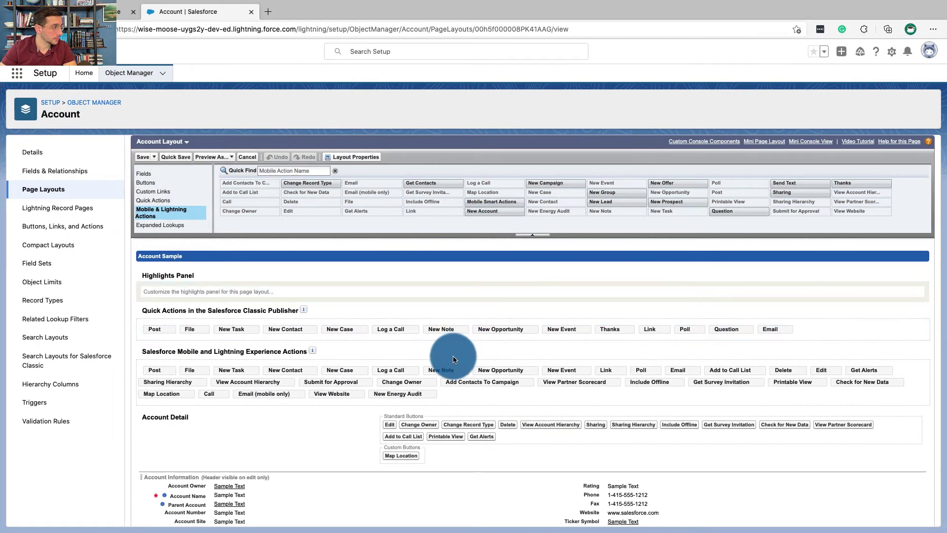
pyautogui.moveTo(297, 370); pyautogui.dragTo(149, 370)
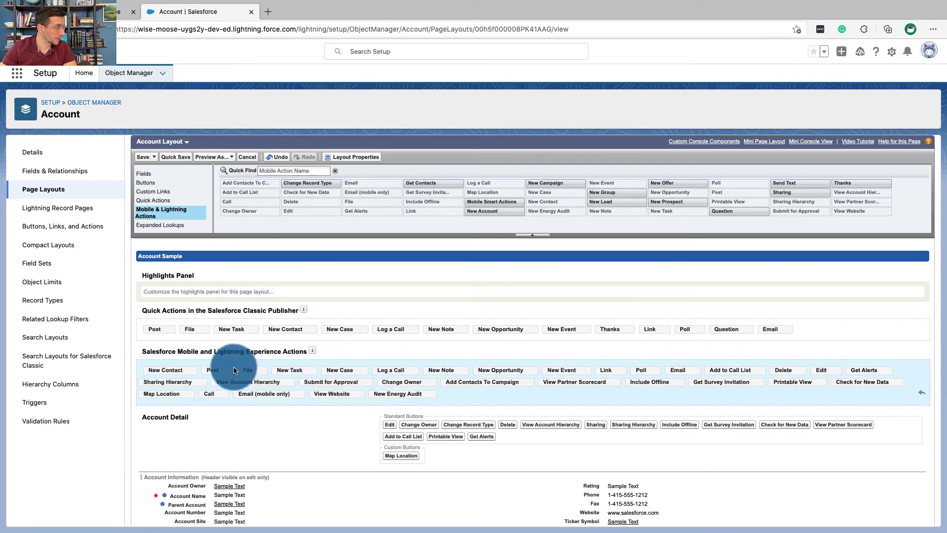
pyautogui.moveTo(237, 369); pyautogui.dragTo(248, 370)
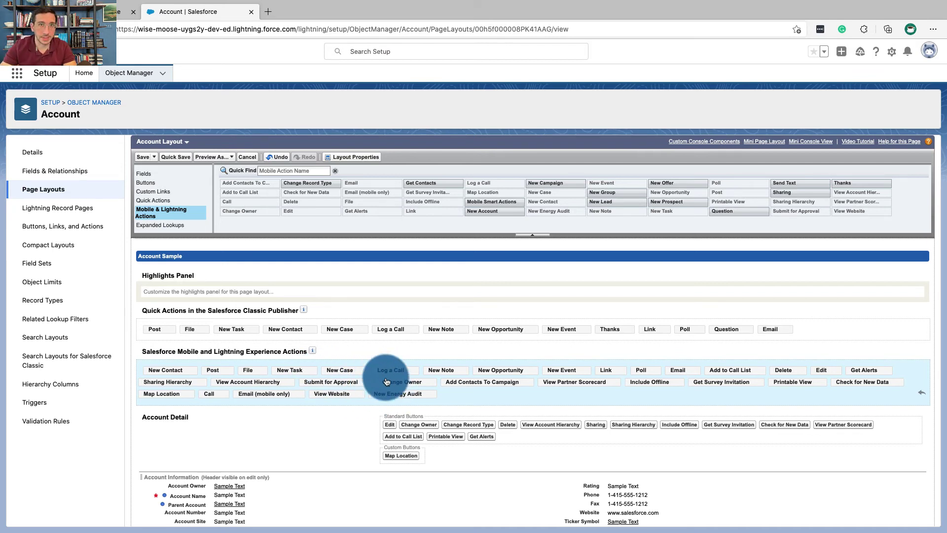
pyautogui.moveTo(386, 382); pyautogui.dragTo(387, 379)
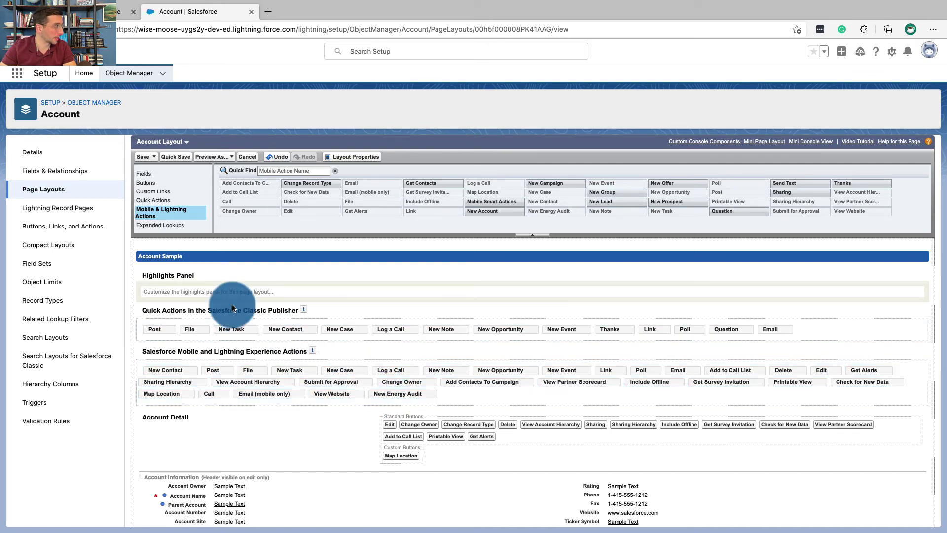
# Step: Save Account Layout, verify New Contact leads the mobile actions, and submit Trailhead's challenge check
pyautogui.click(144, 158)
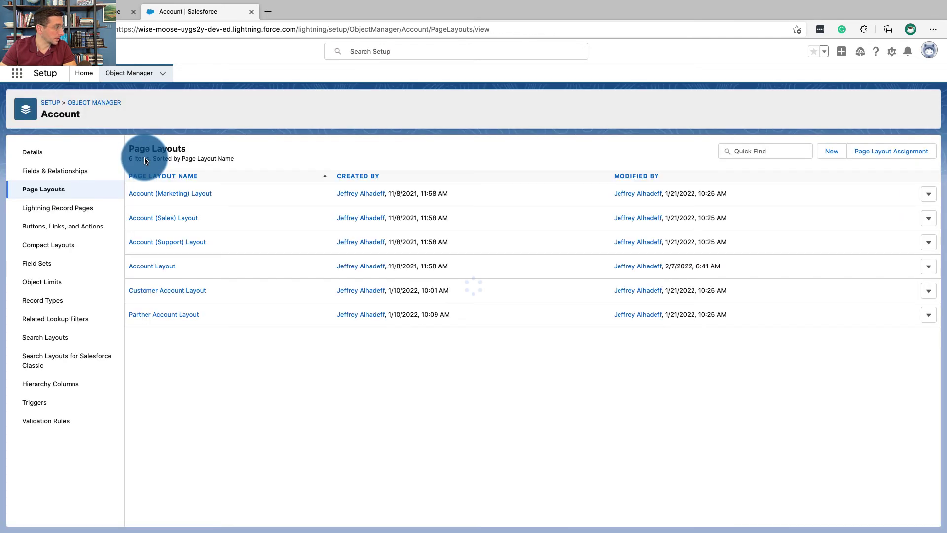
pyautogui.click(159, 266)
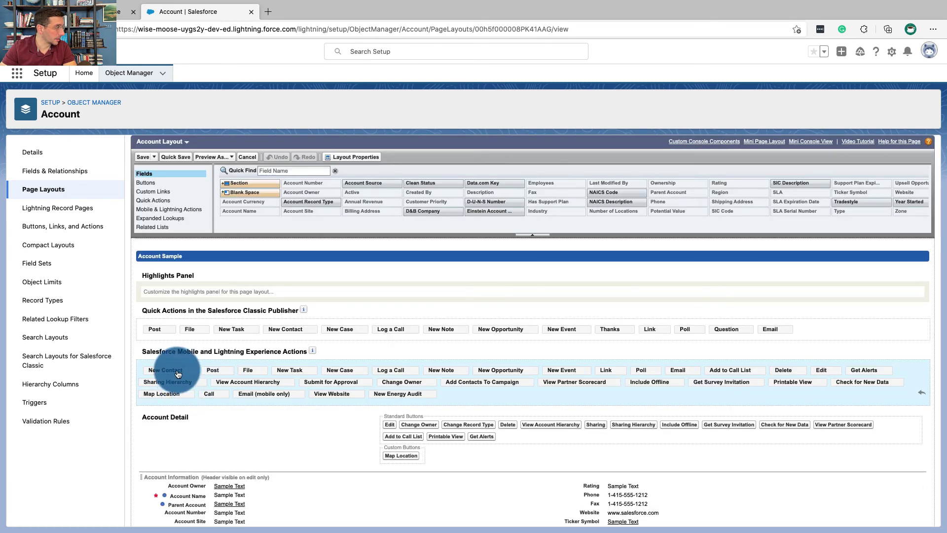
pyautogui.tripleClick(169, 351)
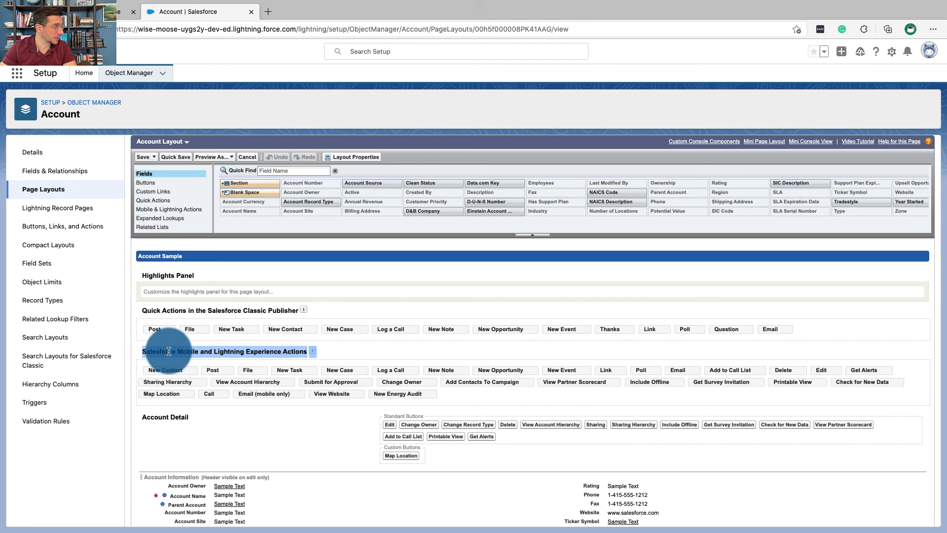
pyautogui.hotkey('ctrl', 'shift', 'Tab')
pyautogui.click(199, 341)
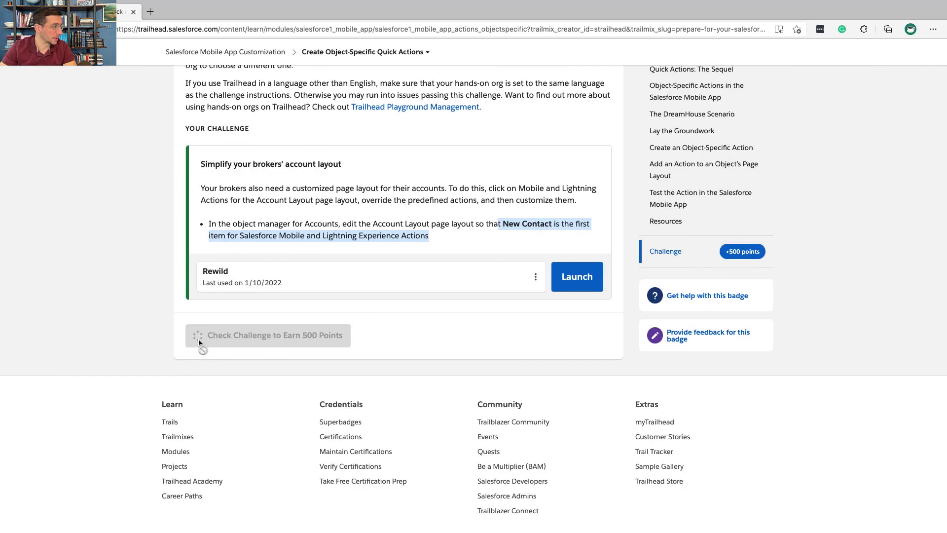